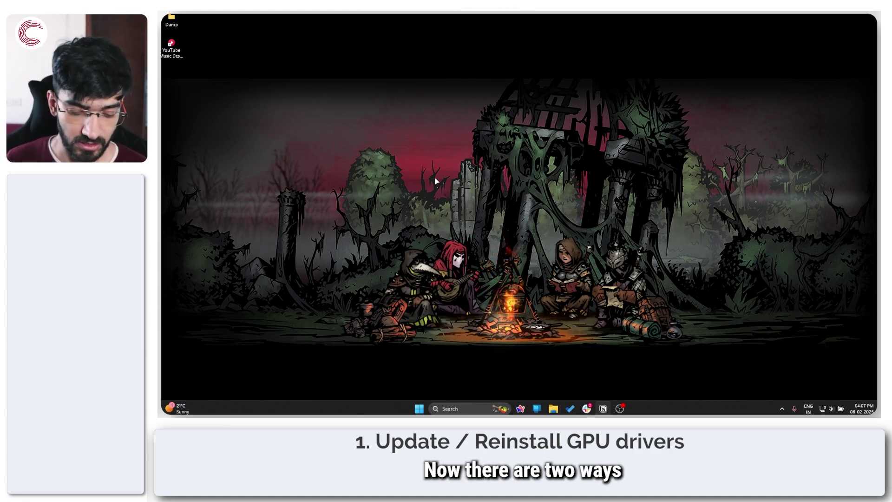
Step: Open Device Manager and select the NVIDIA GeForce RTX 4060 Laptop GPU under Display adapters
{"action": "key", "text": "super+x"}
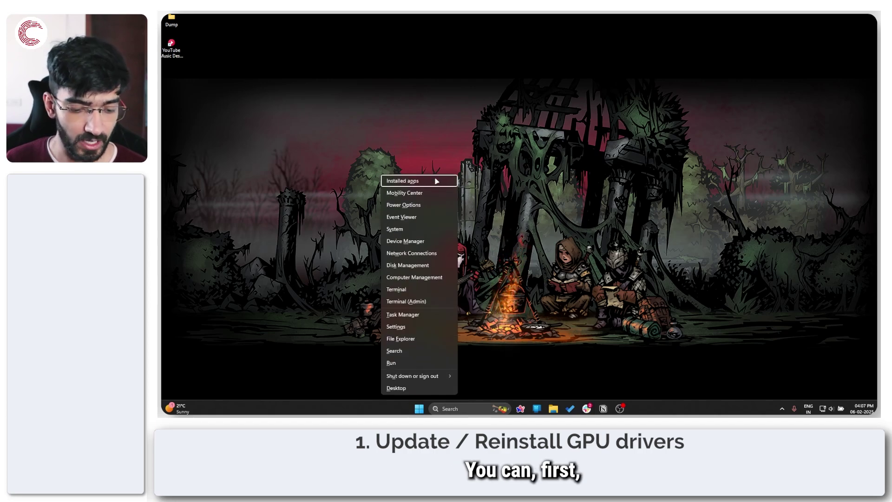
{"action": "key", "text": "Escape"}
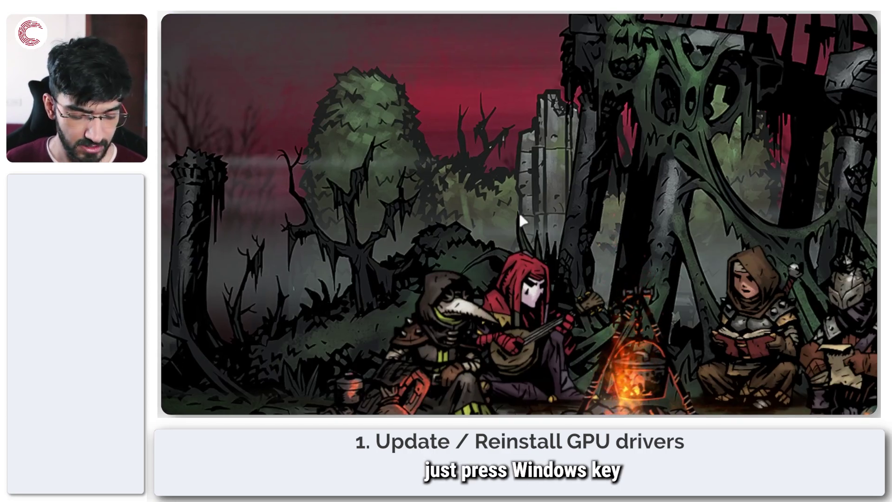
{"action": "key", "text": "super+x"}
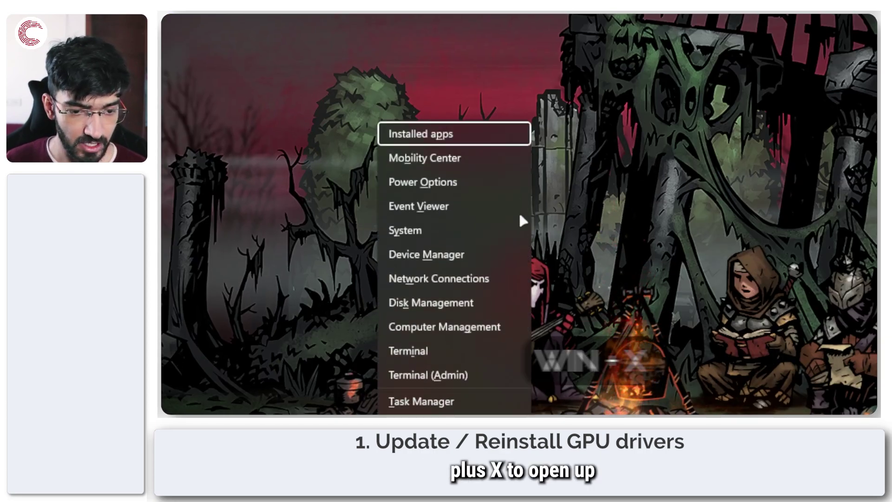
{"action": "left_click", "coordinate": [472, 261]}
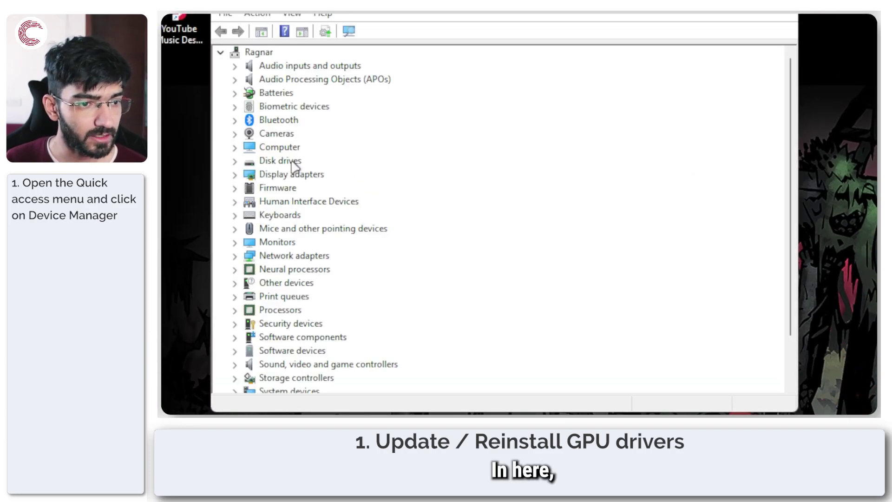
{"action": "double_click", "coordinate": [290, 177]}
{"action": "left_click", "coordinate": [314, 188]}
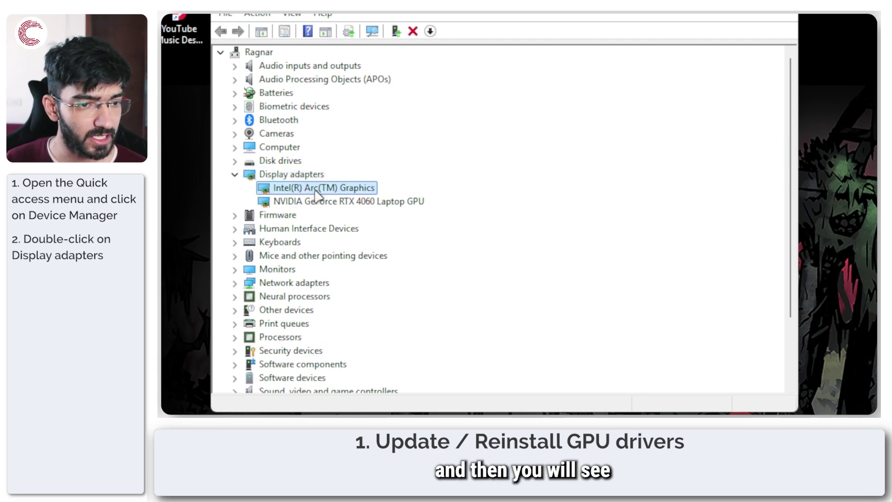
{"action": "left_click", "coordinate": [327, 204]}
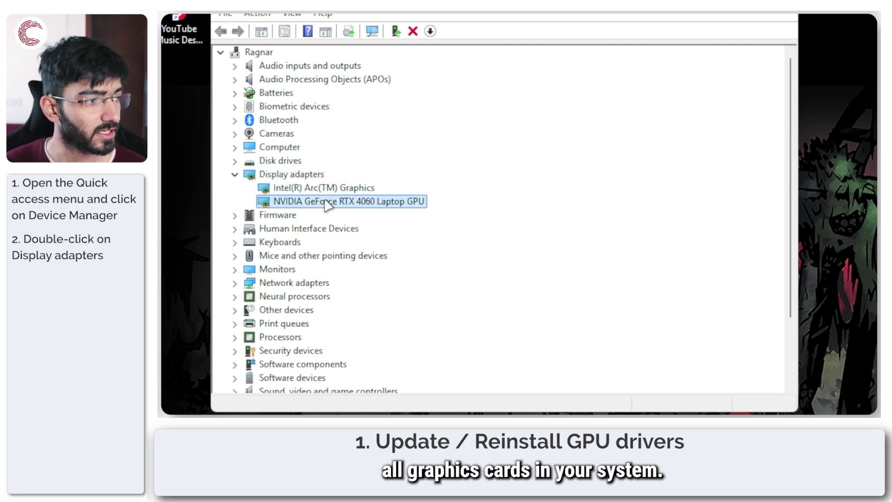
Step: Search automatically for a newer NVIDIA GPU driver, confirm the best one is installed, then close Device Manager
{"action": "right_click", "coordinate": [328, 205]}
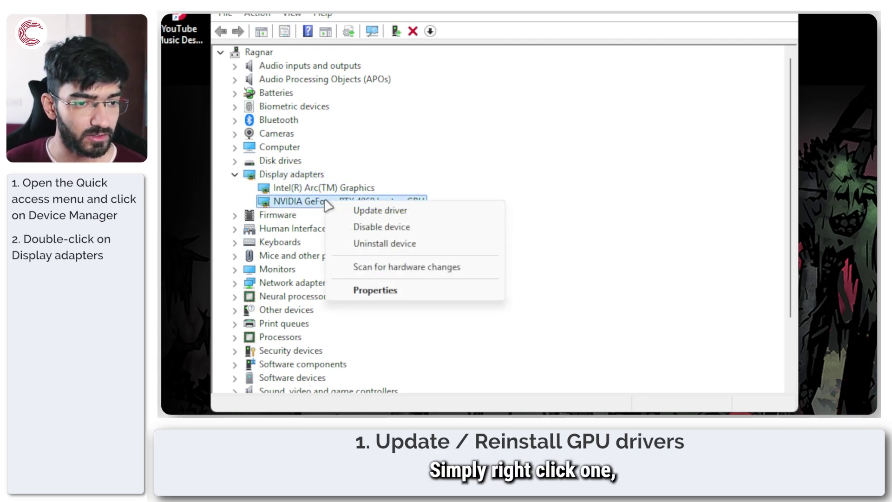
{"action": "left_click", "coordinate": [405, 210]}
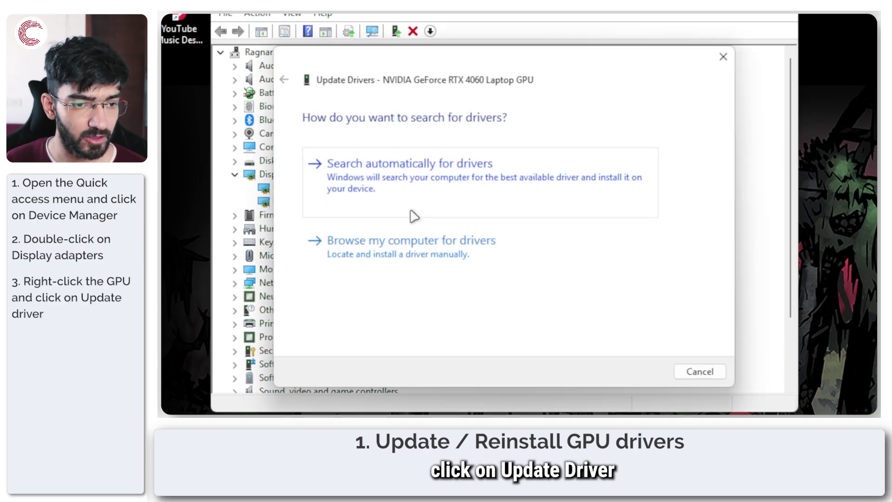
{"action": "left_click", "coordinate": [443, 189]}
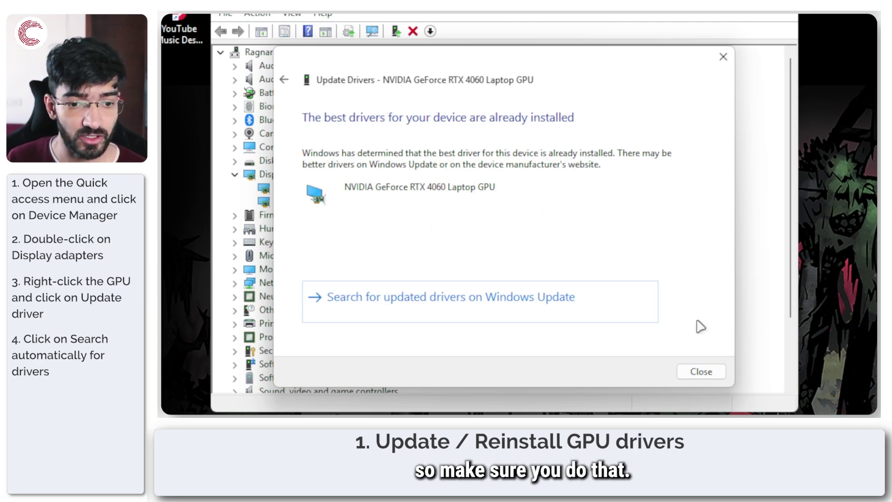
{"action": "left_click", "coordinate": [697, 373]}
{"action": "left_click", "coordinate": [528, 56]}
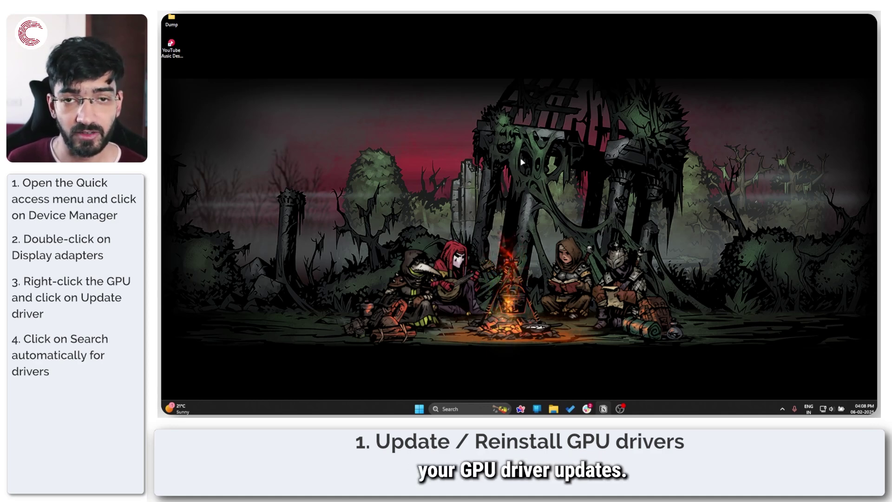
Step: Launch the NVIDIA app, check for driver updates on Drivers, keeping Game Ready Driver selected
{"action": "key", "text": "super"}
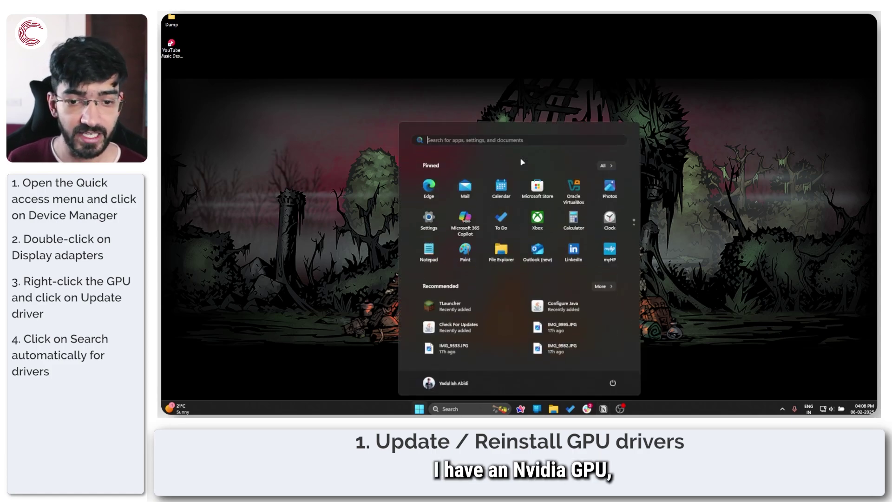
{"action": "type", "text": "nvidia"}
{"action": "key", "text": "Return"}
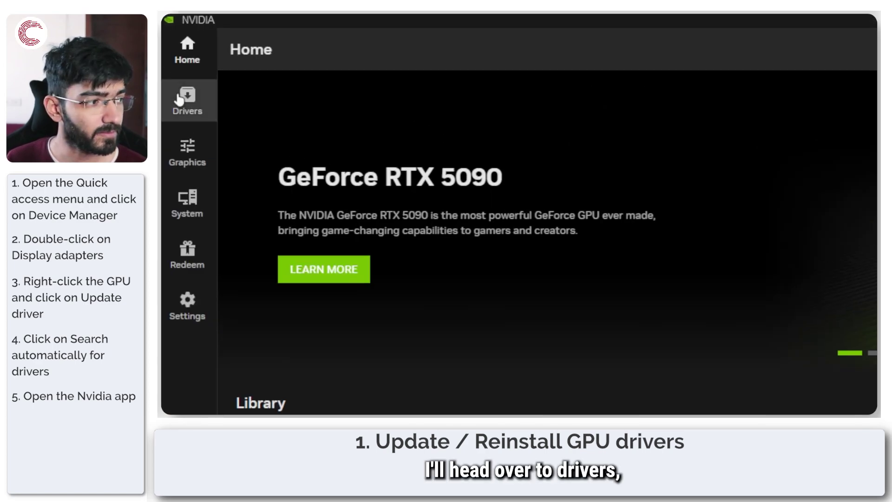
{"action": "left_click", "coordinate": [170, 54]}
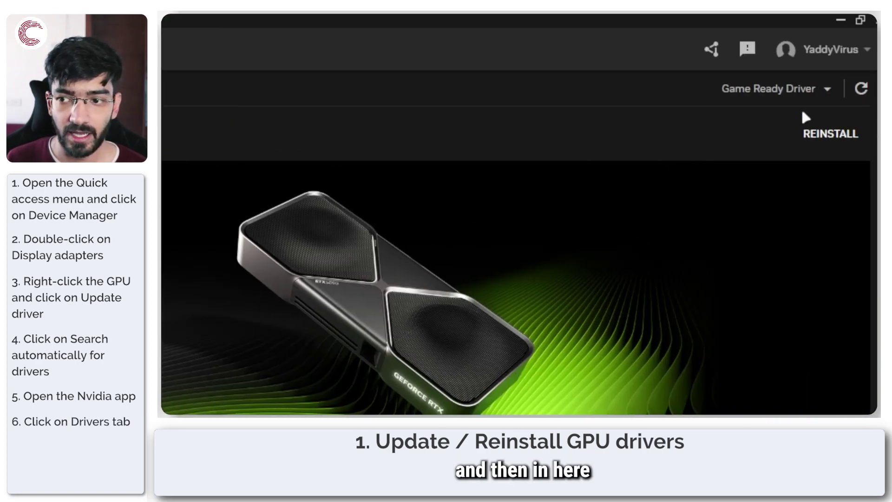
{"action": "left_click", "coordinate": [861, 89]}
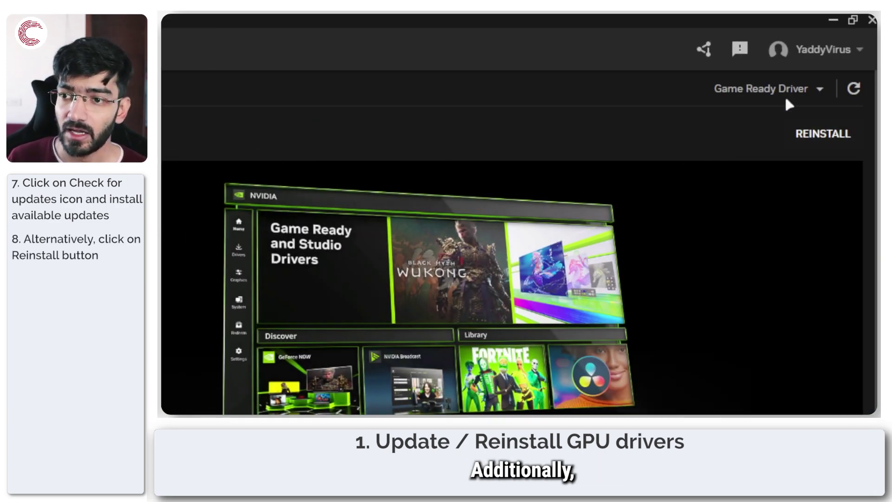
{"action": "left_click", "coordinate": [792, 92]}
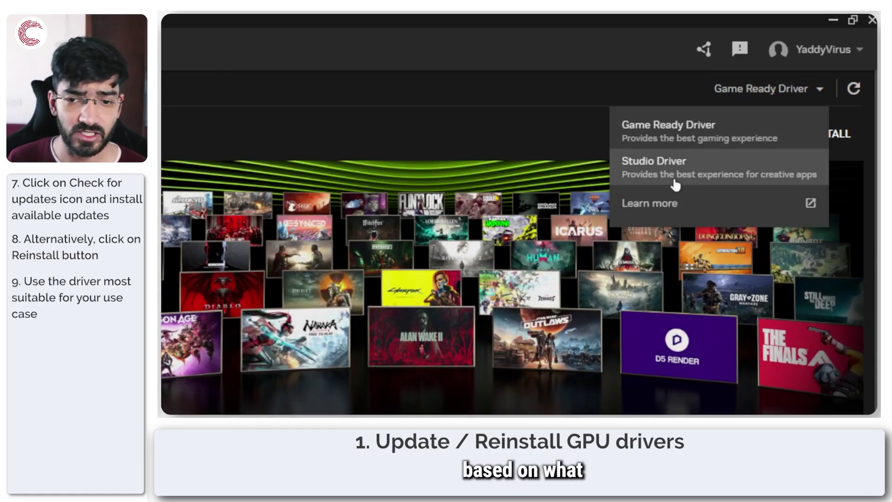
{"action": "left_click", "coordinate": [562, 116]}
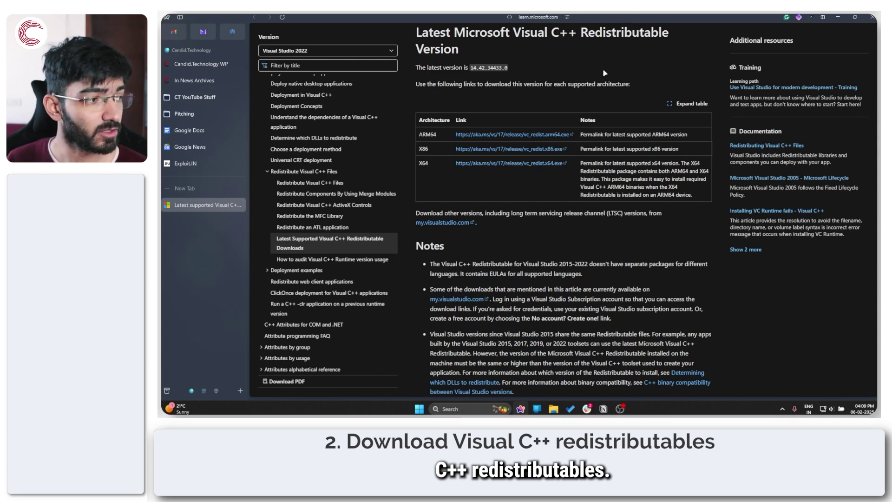
Step: Hide the browser tab bar and scroll up to the Visual C++ Redistributable download table
{"action": "key", "text": "ctrl+s"}
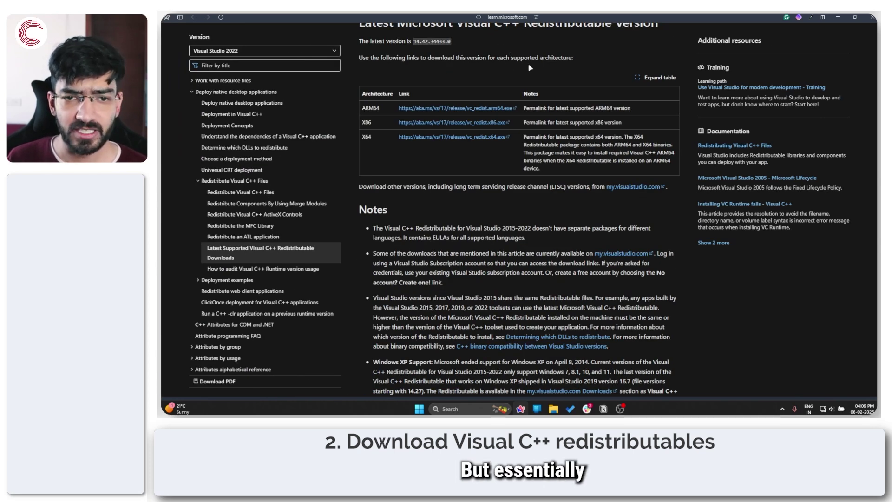
{"action": "scroll", "coordinate": [529, 68], "scroll_direction": "up", "scroll_amount": 1}
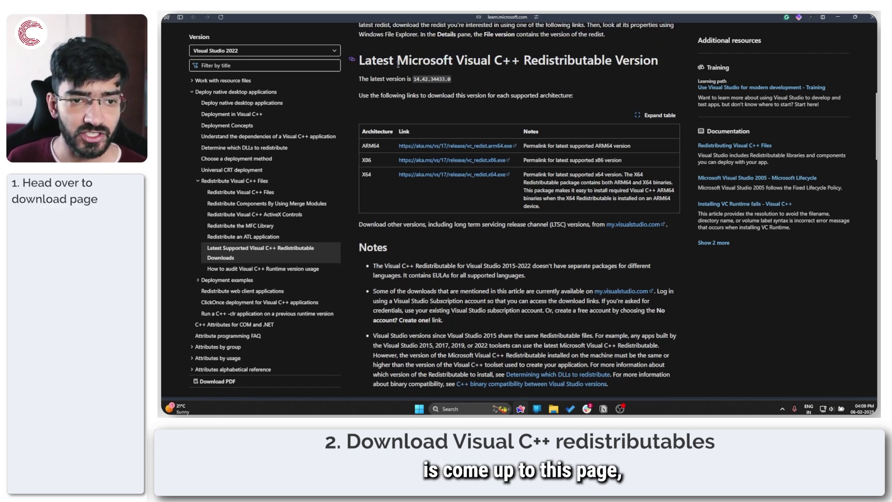
{"action": "left_click_drag", "start_coordinate": [372, 62], "coordinate": [595, 68]}
{"action": "left_click", "coordinate": [580, 80]}
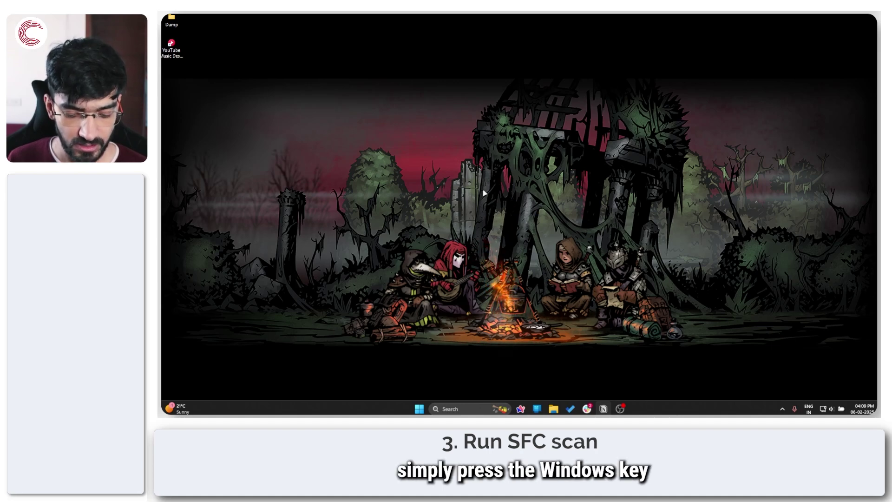
Step: Launch Command Prompt as administrator and enter the sfc /scannow command
{"action": "key", "text": "super"}
{"action": "type", "text": "window"}
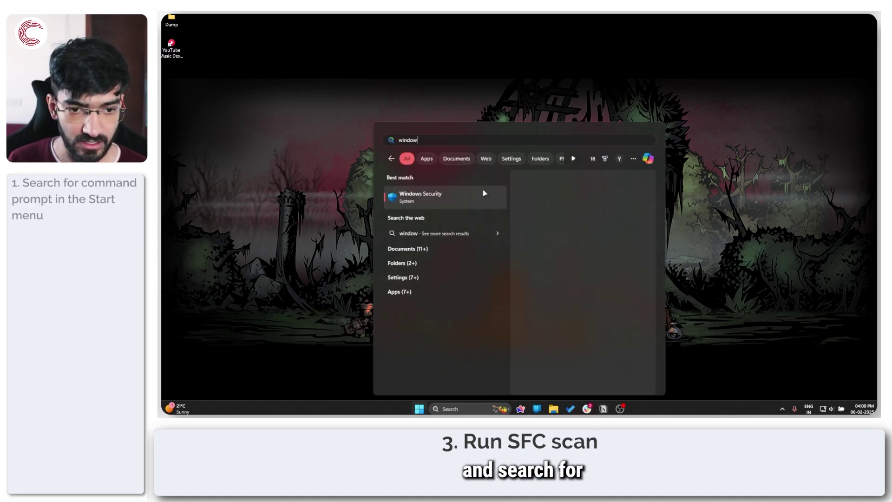
{"action": "type", "text": "command"}
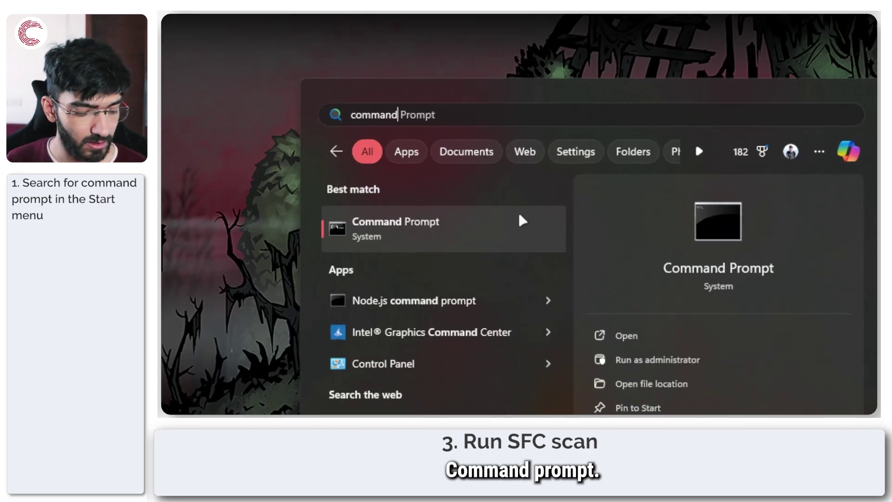
{"action": "left_click", "coordinate": [645, 361]}
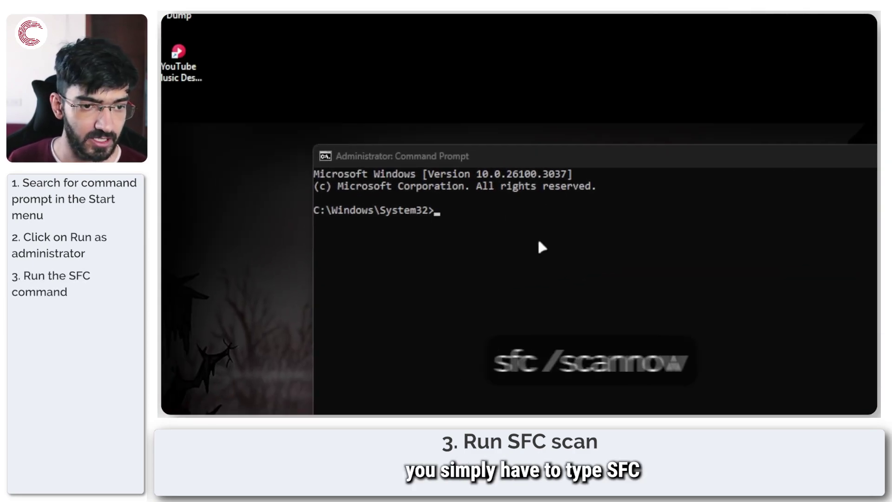
{"action": "left_click", "coordinate": [538, 241]}
{"action": "type", "text": "SFC ."}
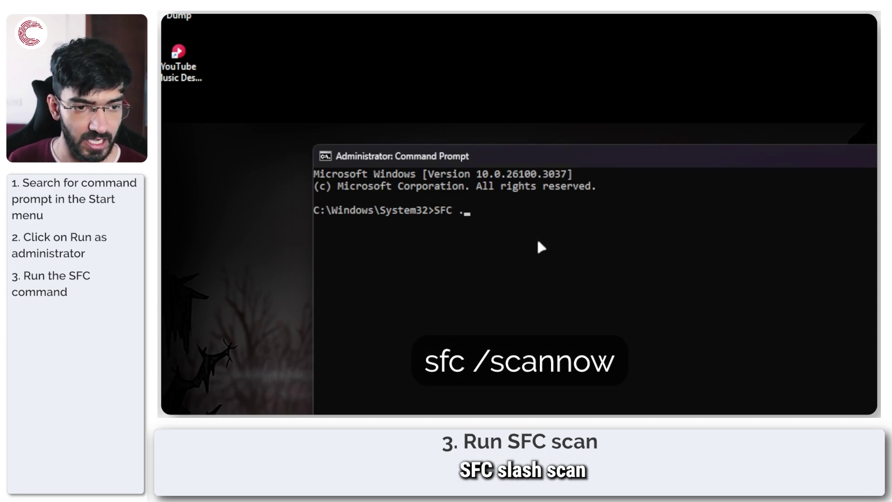
{"action": "key", "text": "BackSpace"}
{"action": "type", "text": "/scannow"}
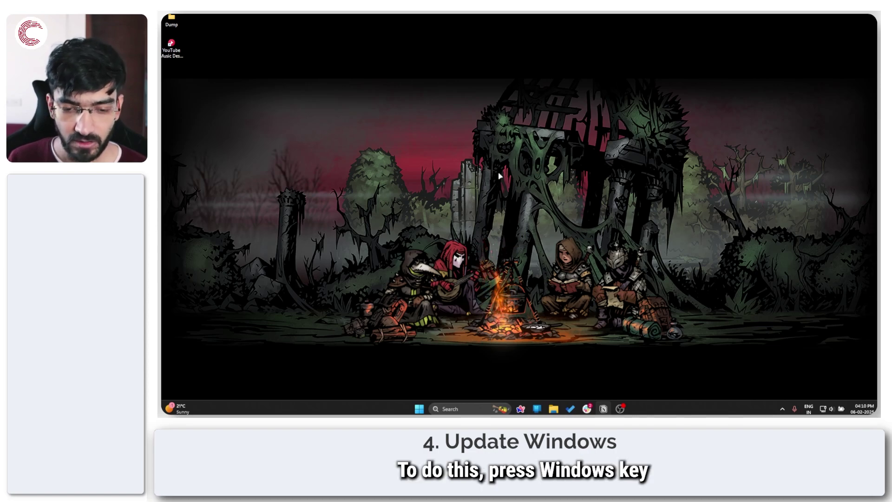
Step: Go to Windows Update in Settings and run a new check for updates
{"action": "key", "text": "super+i"}
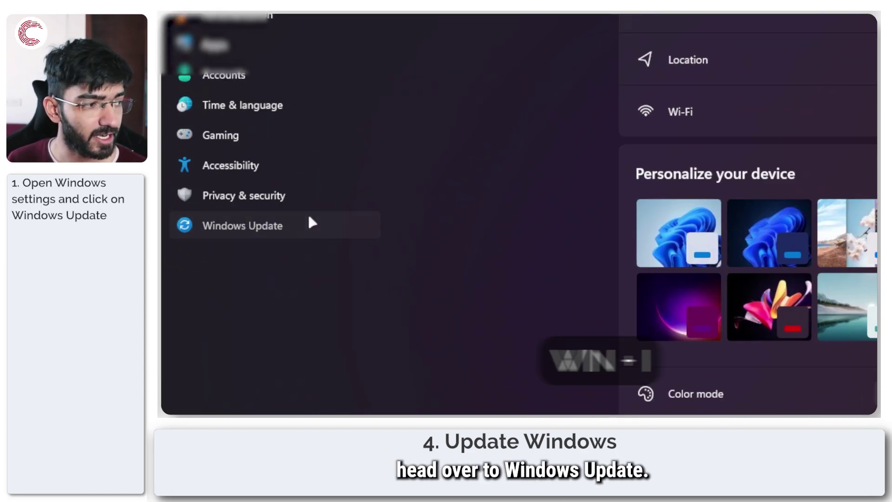
{"action": "left_click", "coordinate": [235, 256]}
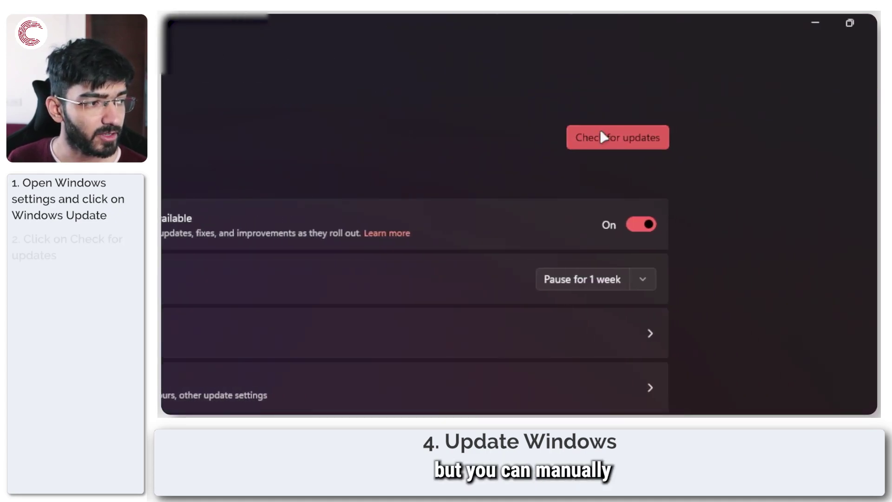
{"action": "left_click", "coordinate": [731, 71]}
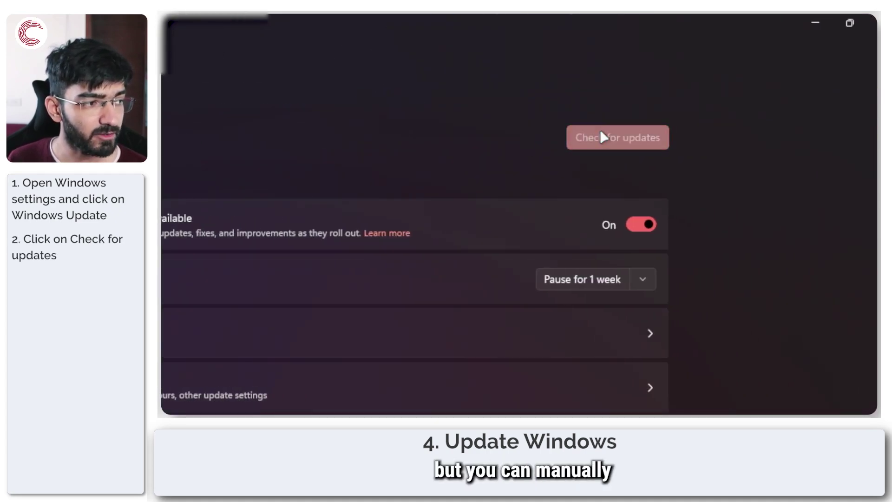